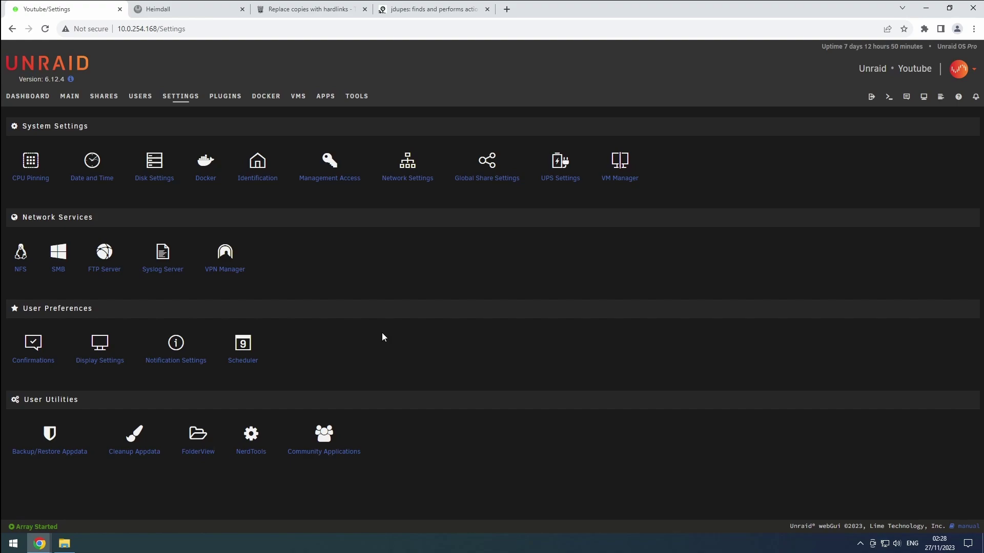
# Step: Confirm jdupes is installed and up to date in NerdTools, then start a root web terminal
pyautogui.click(253, 439)
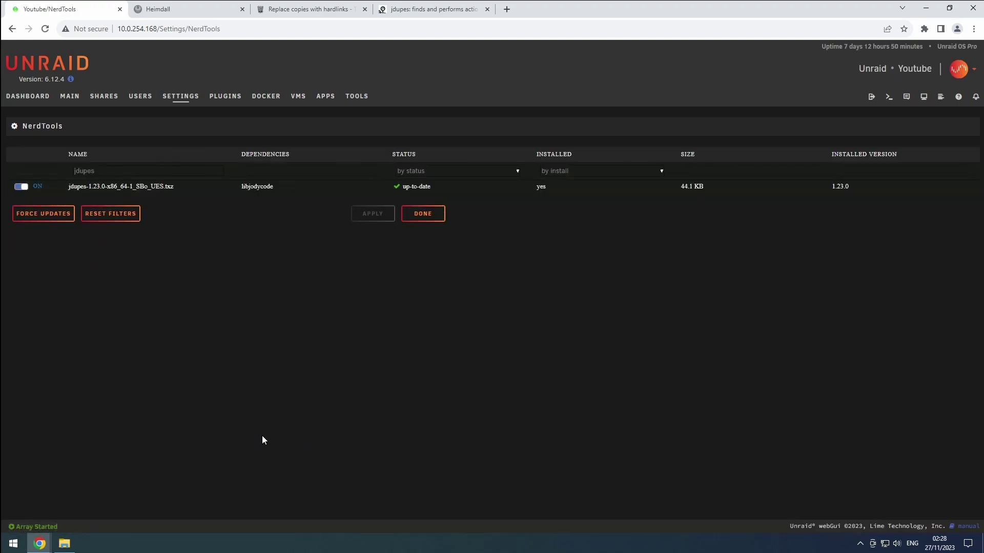
pyautogui.click(888, 96)
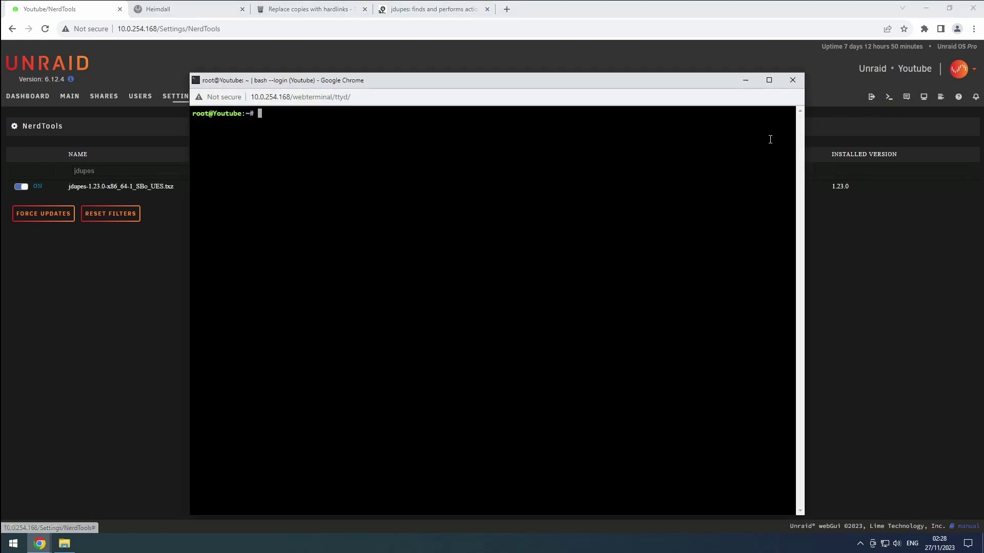
# Step: Paste and run 'jdupes -rM /mnt/user/data', which finds 2 duplicates in 2 sets (260 MB)
pyautogui.rightClick(560, 190)
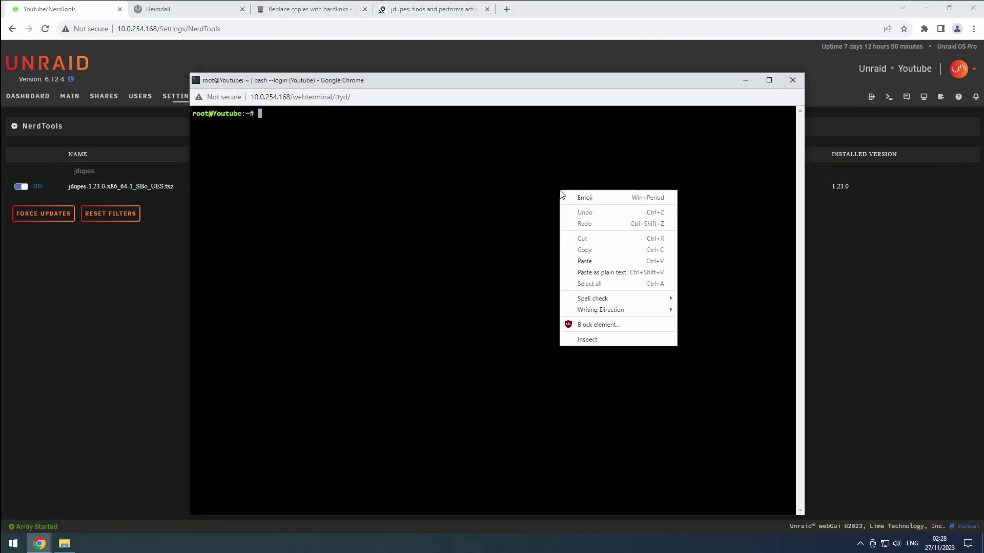
pyautogui.click(578, 264)
pyautogui.press('Return')
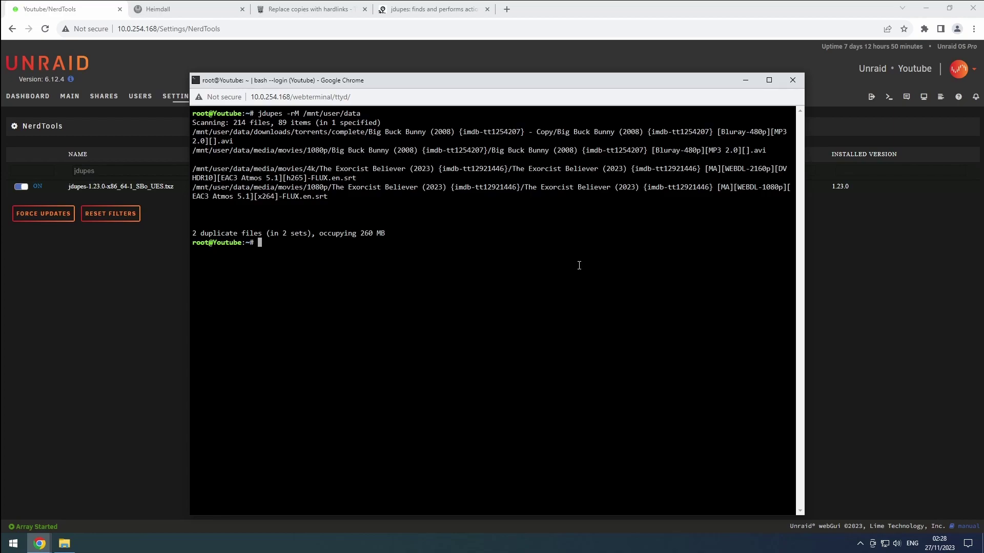
# Step: Rerun the recalled jdupes command as -rL to hardlink both duplicate sets, then view the hardlinks guide
pyautogui.press('Up')
pyautogui.hotkey('alt', 'b')
pyautogui.press('Left')
pyautogui.press('BackSpace')
pyautogui.write('L')
pyautogui.press('Return')
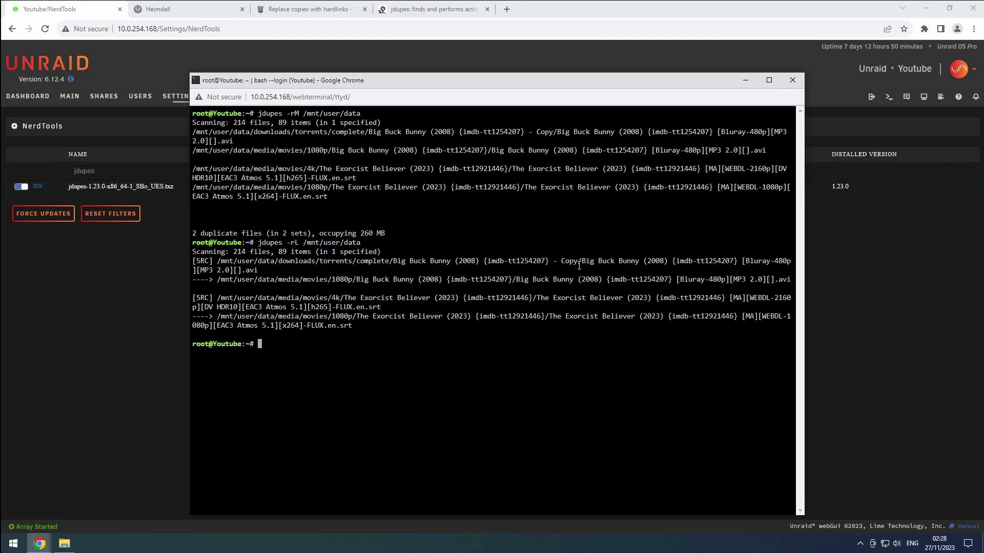
pyautogui.click(311, 9)
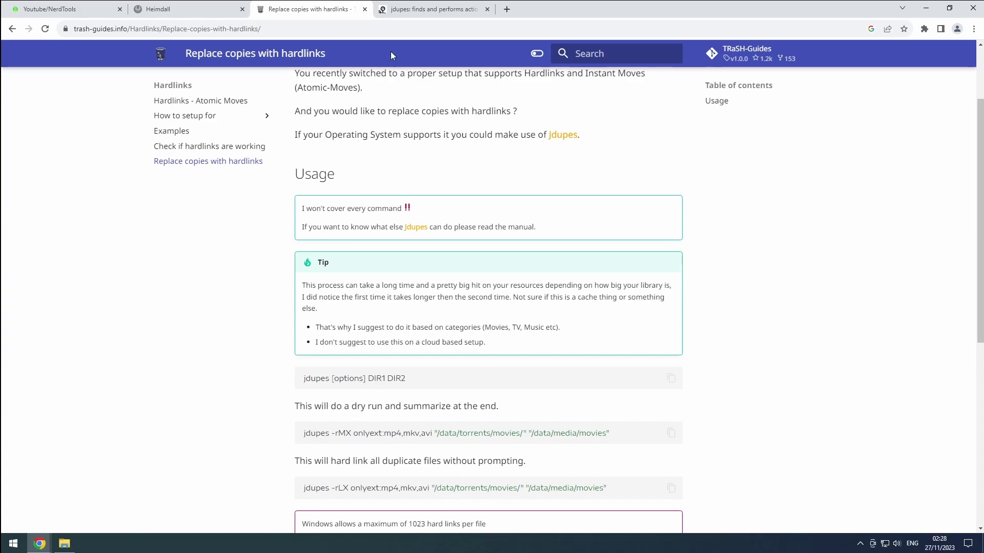
# Step: Bring up the jdupes man page on ManKier to read its options through --ext-filter
pyautogui.click(401, 12)
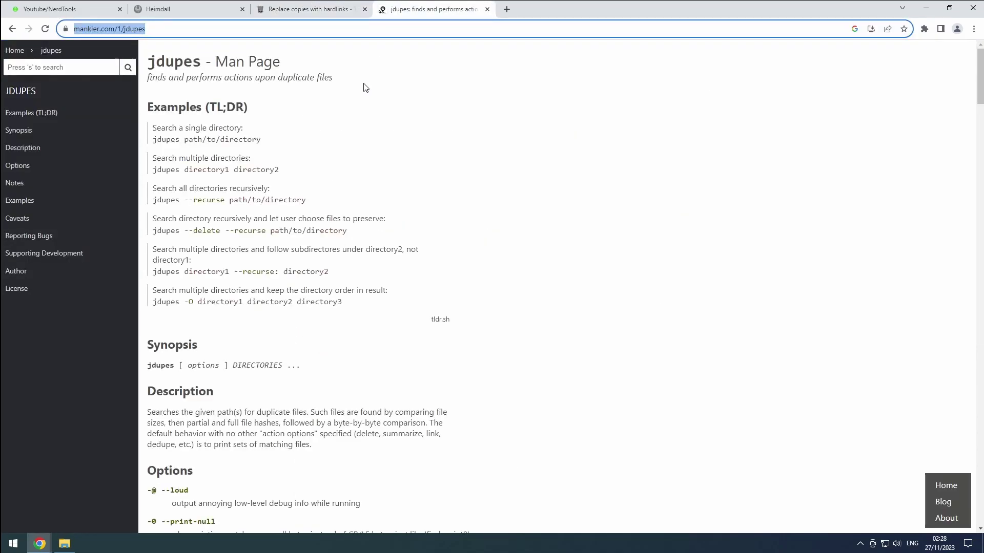
pyautogui.scroll(-5, 290, 179)
pyautogui.scroll(-3, 291, 180)
pyautogui.scroll(-3, 291, 179)
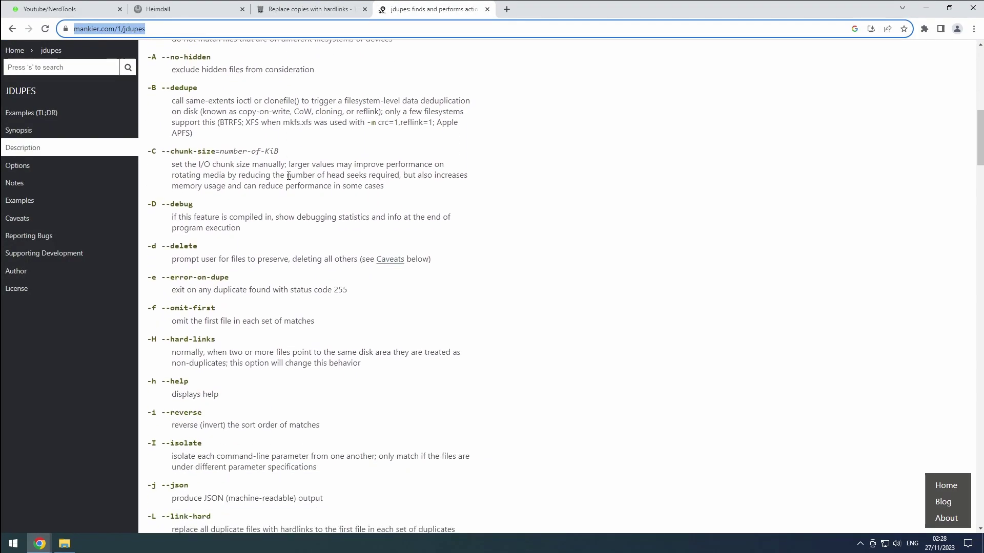
pyautogui.scroll(-2, 290, 179)
pyautogui.scroll(-4, 288, 177)
pyautogui.scroll(-2, 289, 176)
pyautogui.scroll(-1, 288, 176)
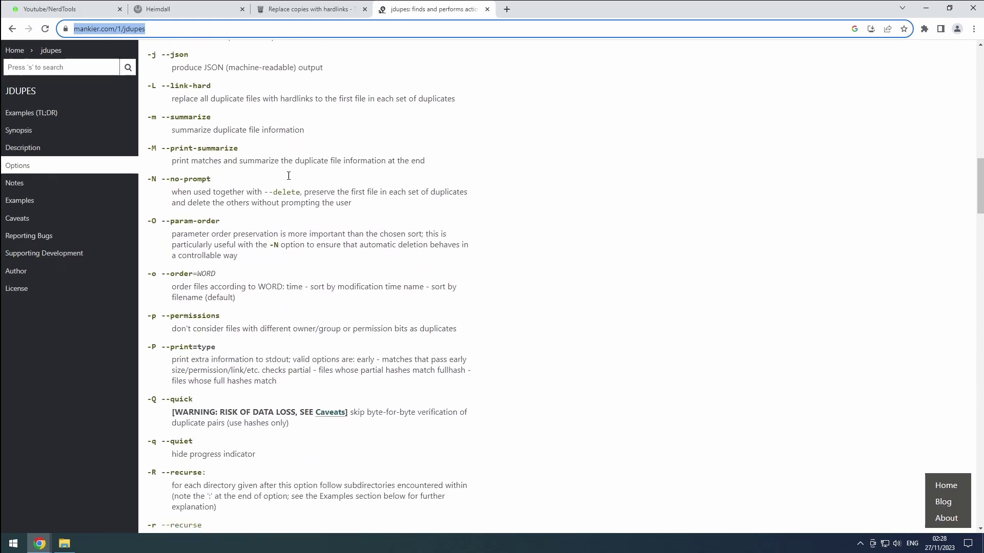
pyautogui.scroll(-4, 288, 176)
pyautogui.scroll(-4, 289, 177)
pyautogui.scroll(-2, 288, 176)
pyautogui.scroll(-2, 288, 175)
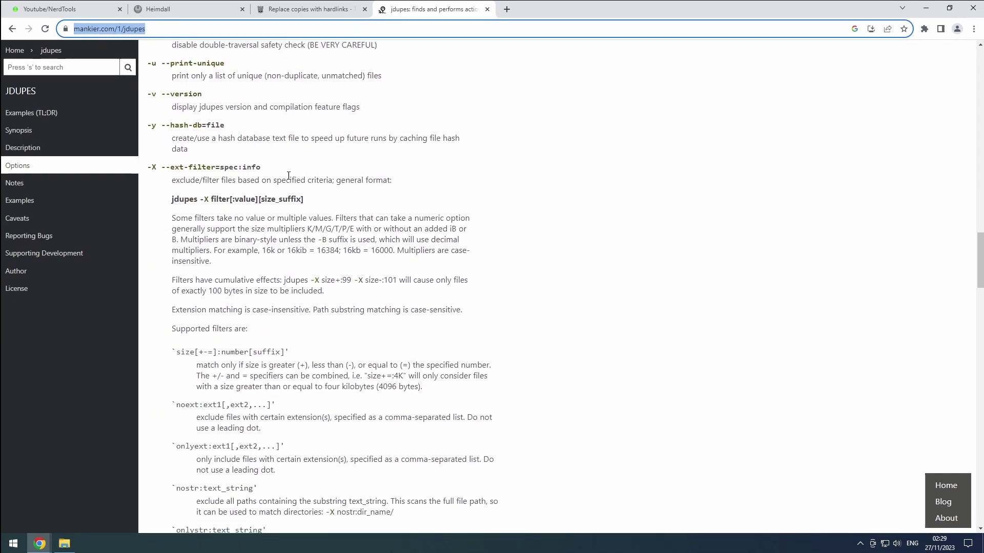